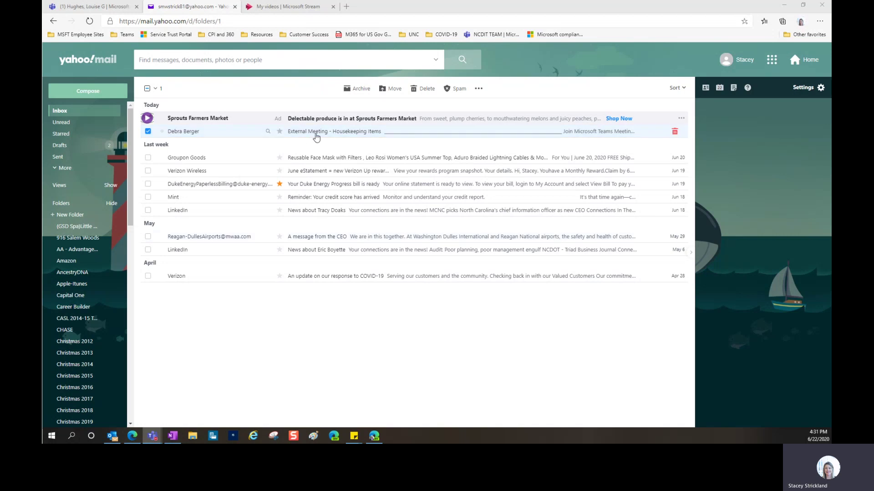
Step: Open the "External Meeting - Housekeeping Items" email and follow its Teams meeting link, declining the desktop app and choosing to join on the web
click(316, 135)
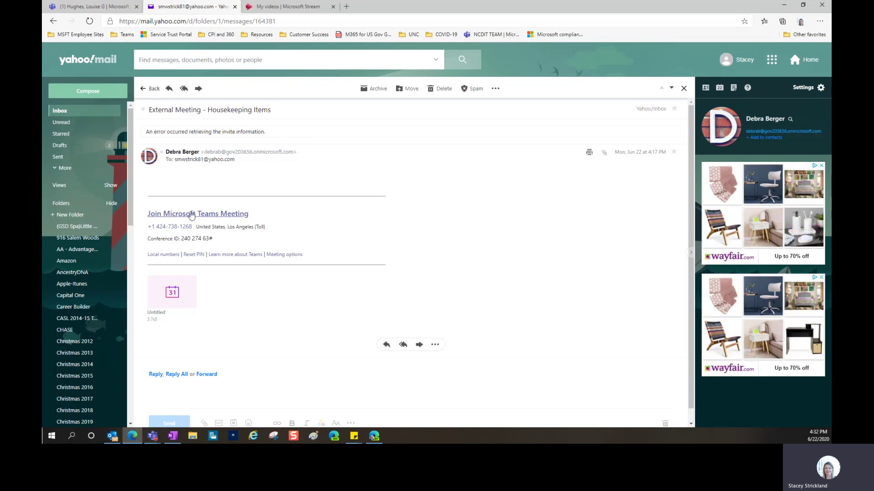
click(186, 215)
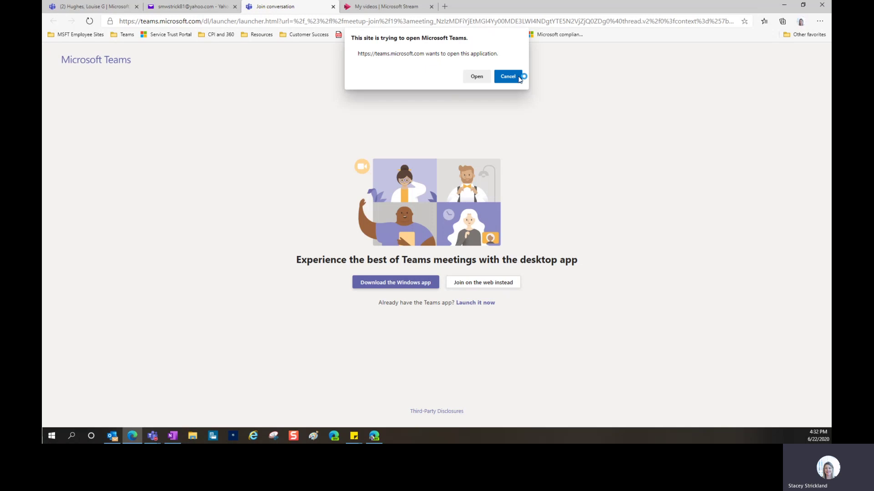
click(519, 79)
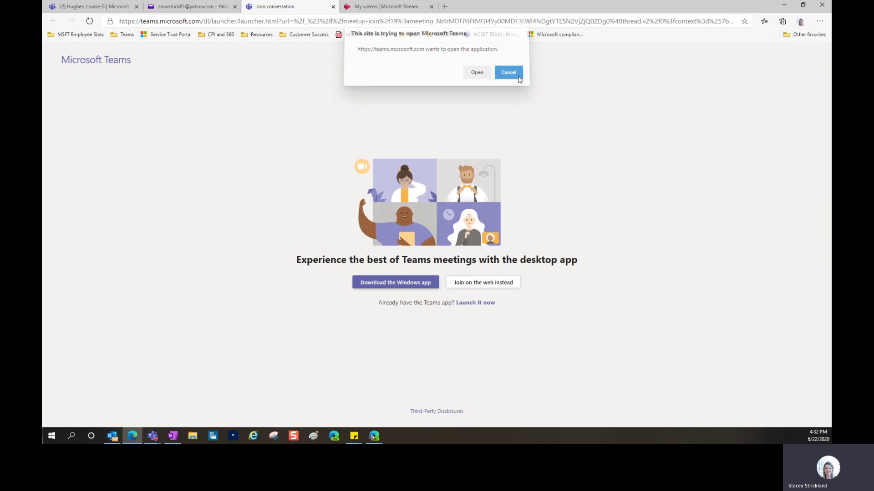
click(510, 286)
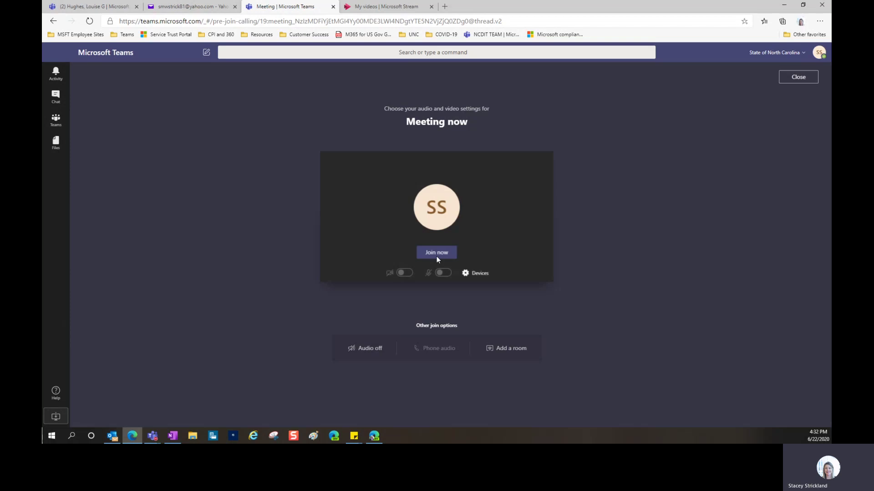
Step: Join the meeting with the camera and microphone off, and dismiss the notice about unavailable features
click(408, 273)
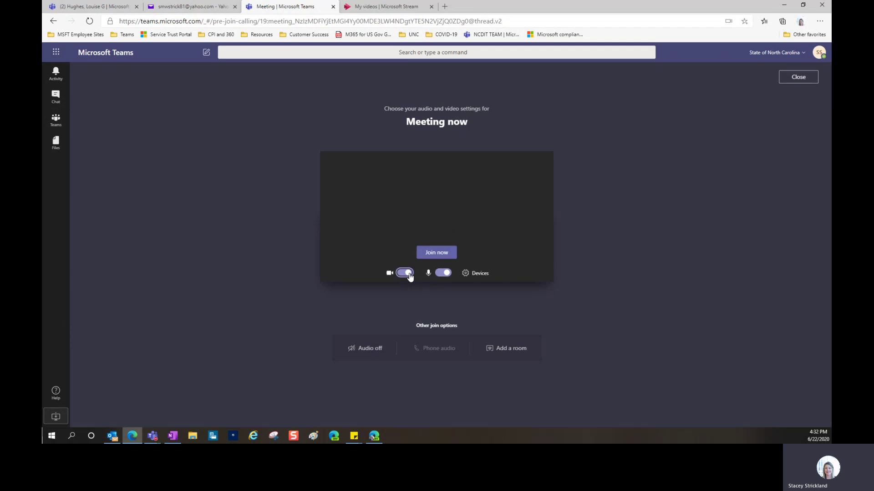
click(441, 273)
click(440, 259)
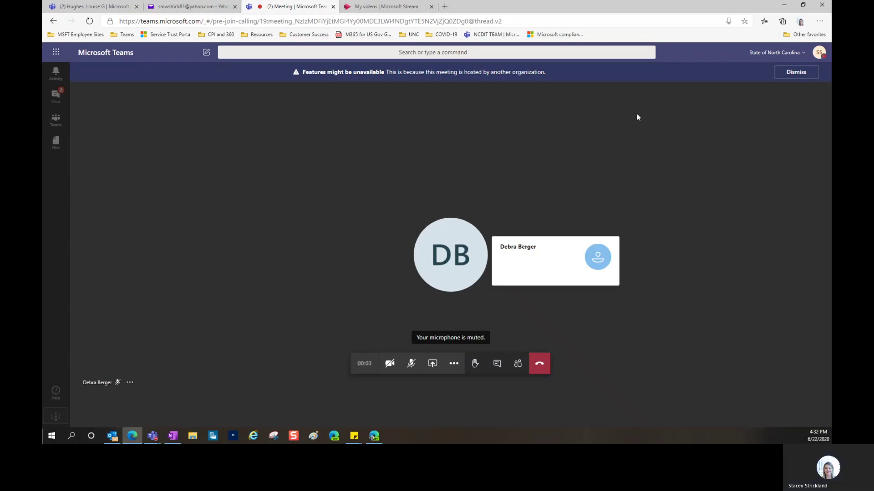
click(781, 76)
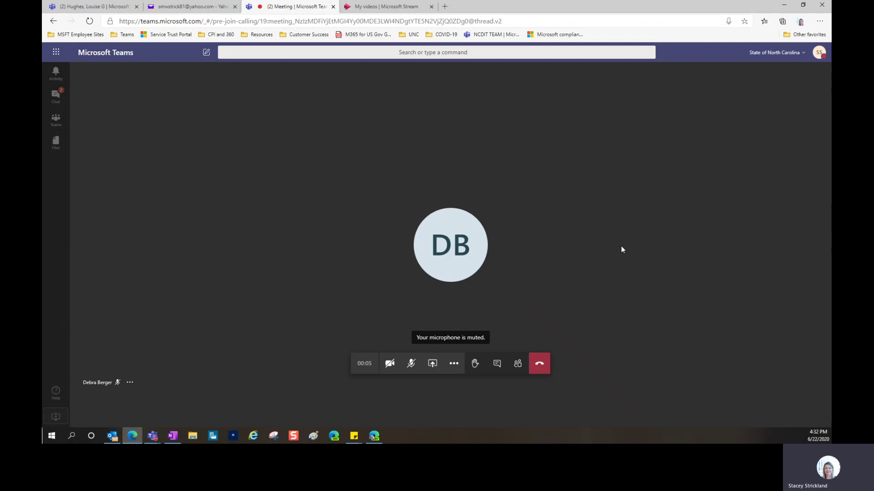
Step: Turn the camera on in the meeting and switch it back off
mouse_move(441, 271)
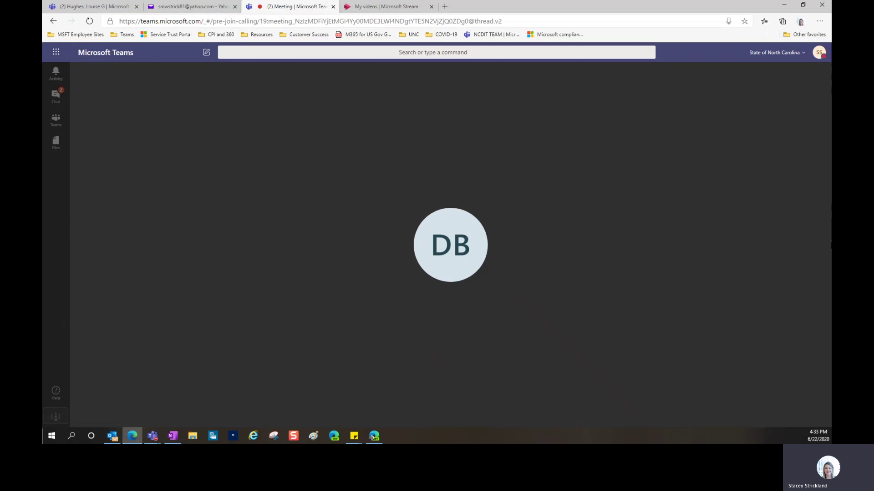
mouse_move(553, 120)
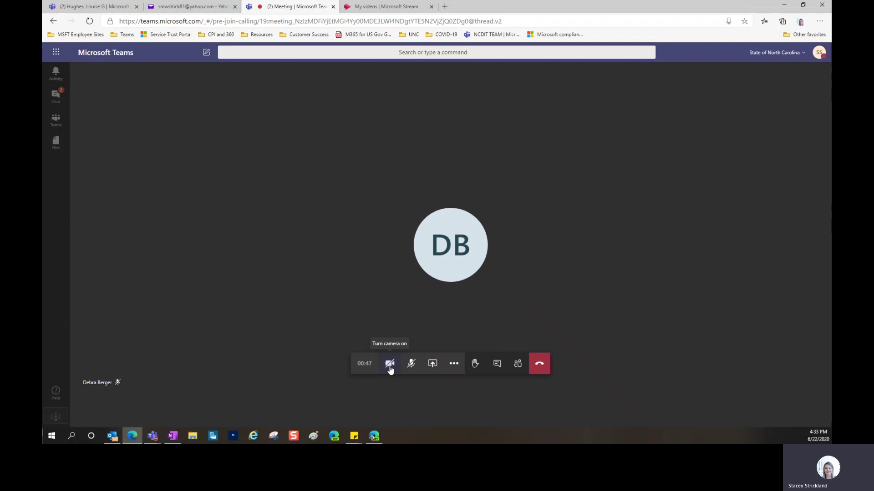
click(390, 364)
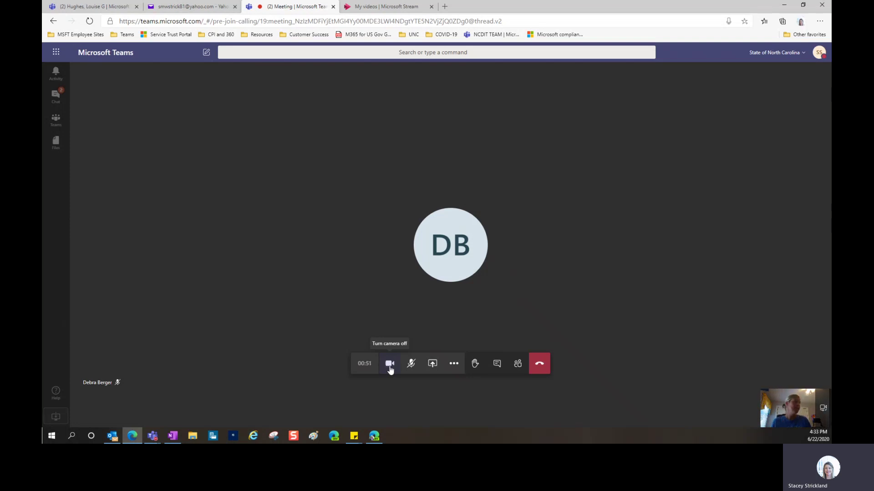
click(390, 367)
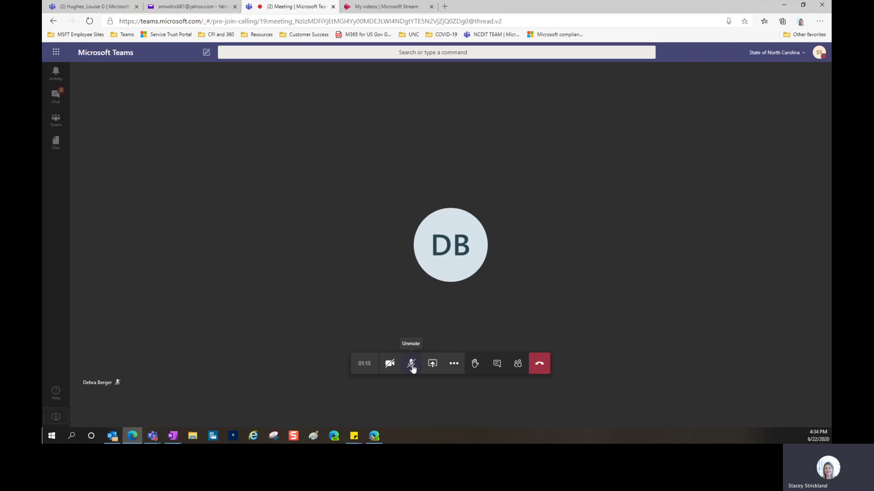
Step: Look at the meeting's screen-sharing choices and additional call options, and close the sharing choices
click(436, 364)
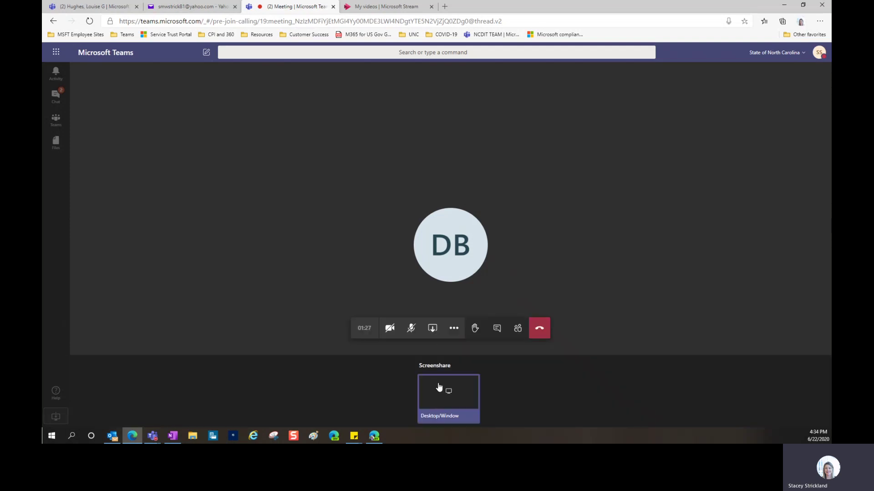
click(454, 332)
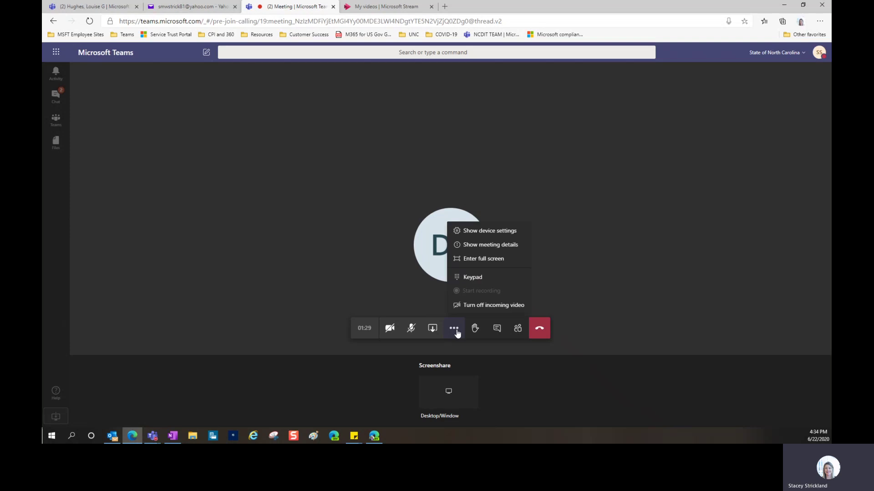
click(433, 329)
Step: Show the meeting's device settings, view the available speakers without changing the selection, and close the settings
click(454, 366)
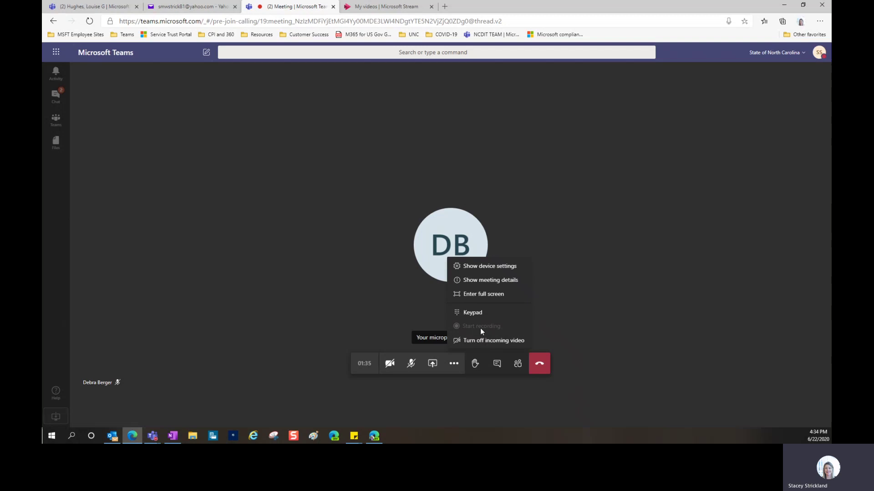
click(496, 274)
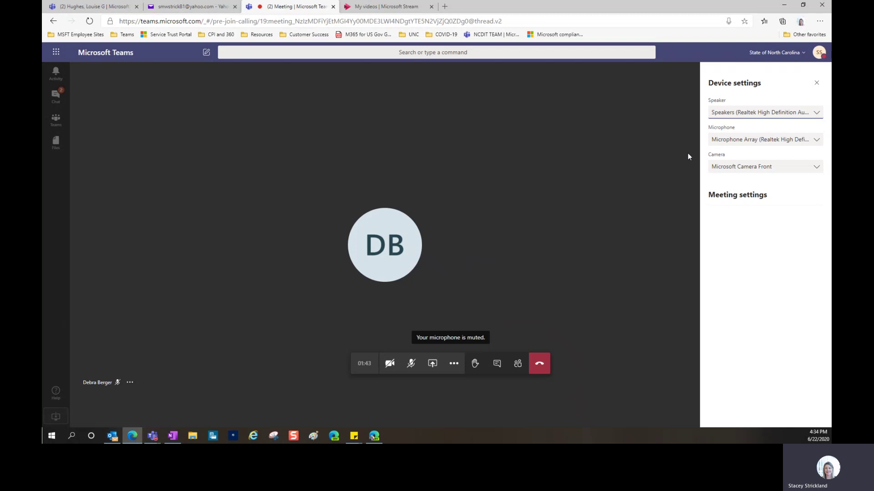
click(738, 114)
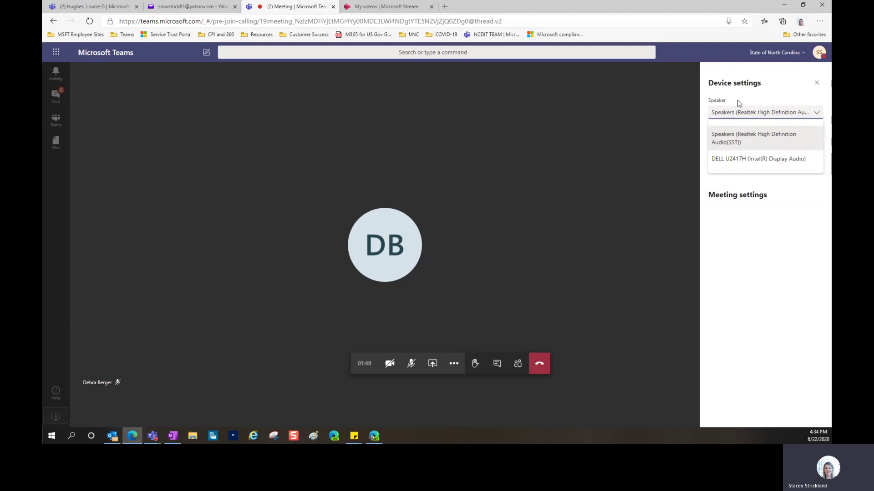
click(744, 93)
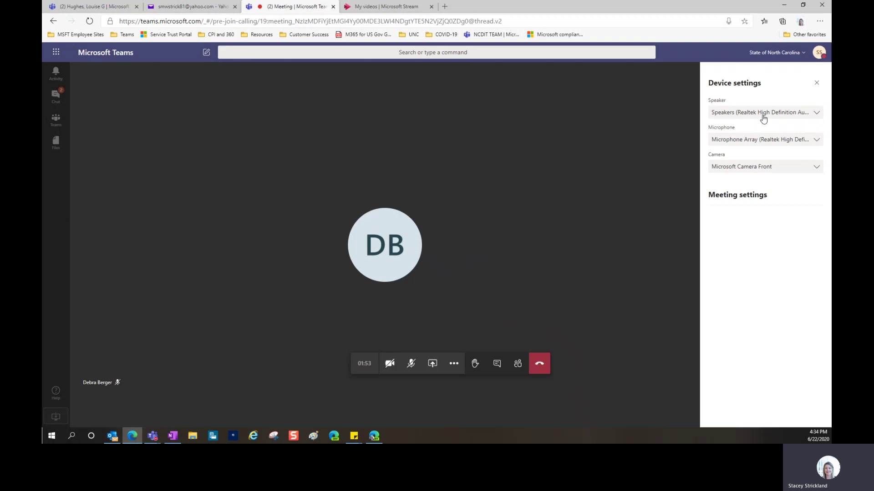
click(816, 84)
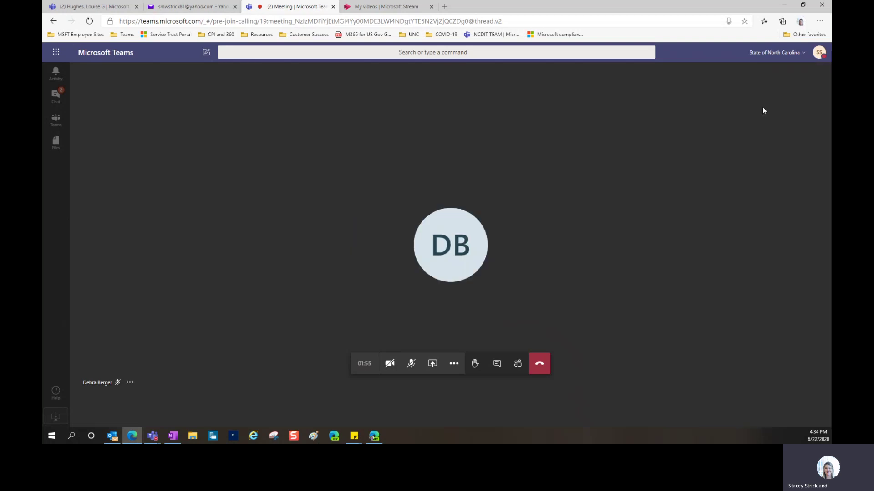
Step: Raise your hand in the meeting and lower it again
click(478, 368)
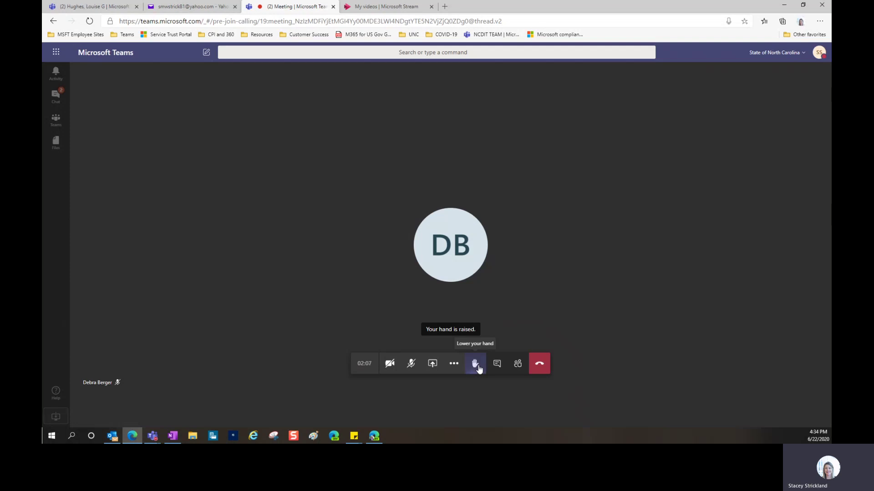
click(477, 367)
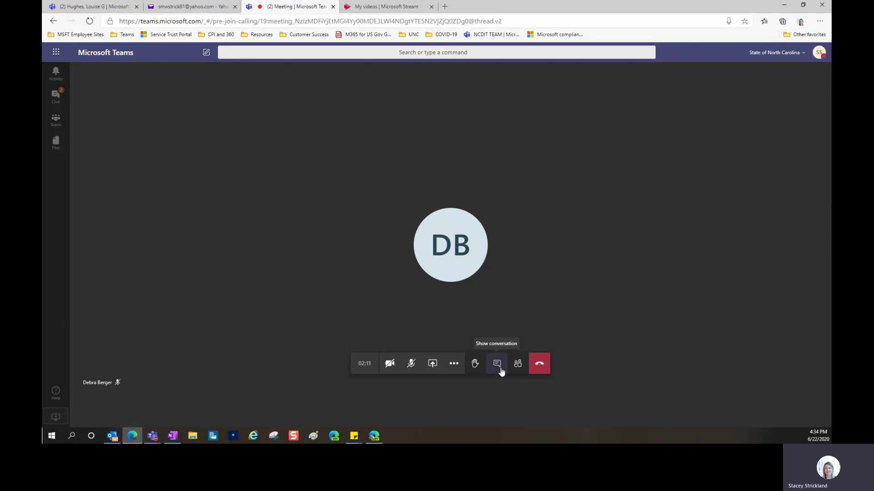
Step: Send the message "Hey!" in the meeting chat and close the chat
click(500, 371)
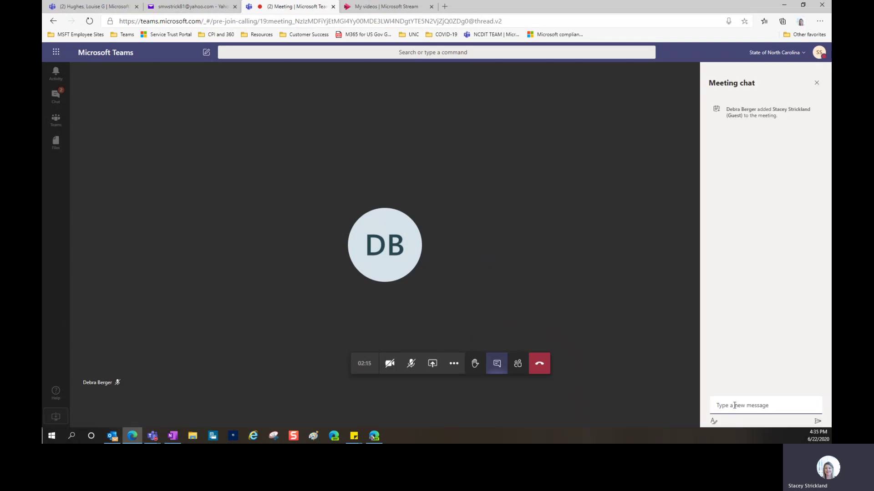
text(Hey!)
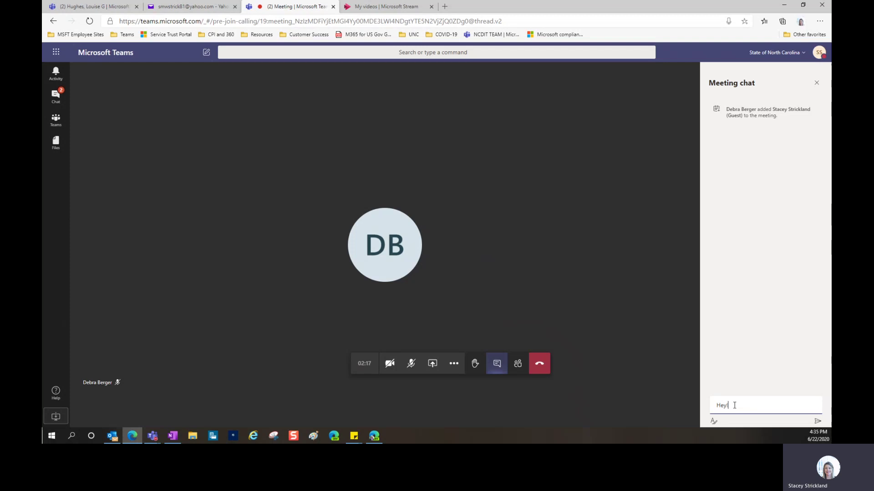
key(Return)
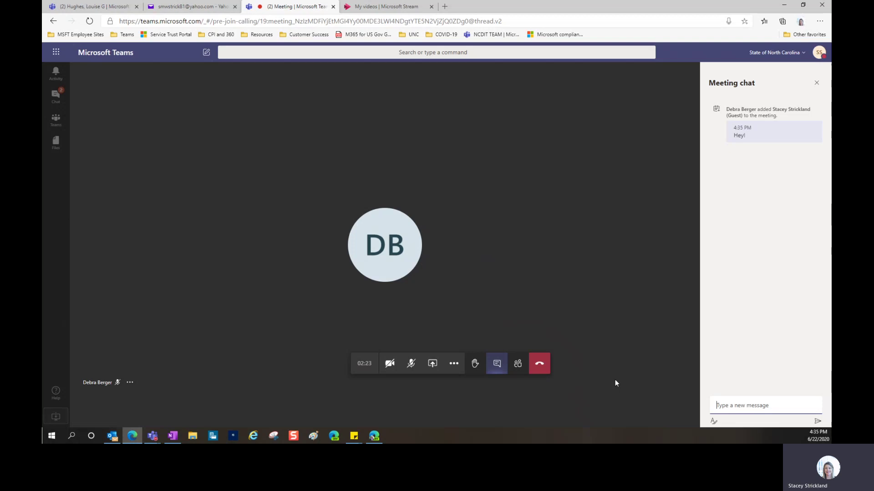
click(818, 83)
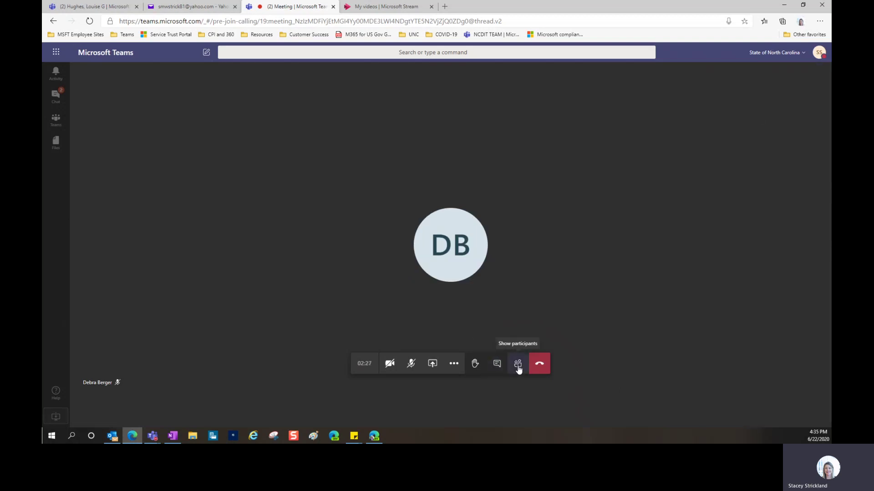
Step: Reopen the meeting chat, show the participant list, check the options available for the organizer, and close the list
click(499, 369)
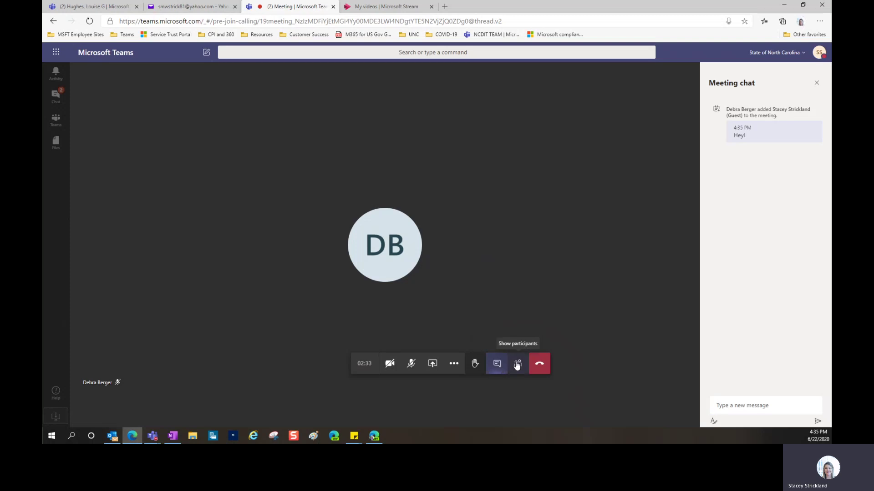
click(518, 365)
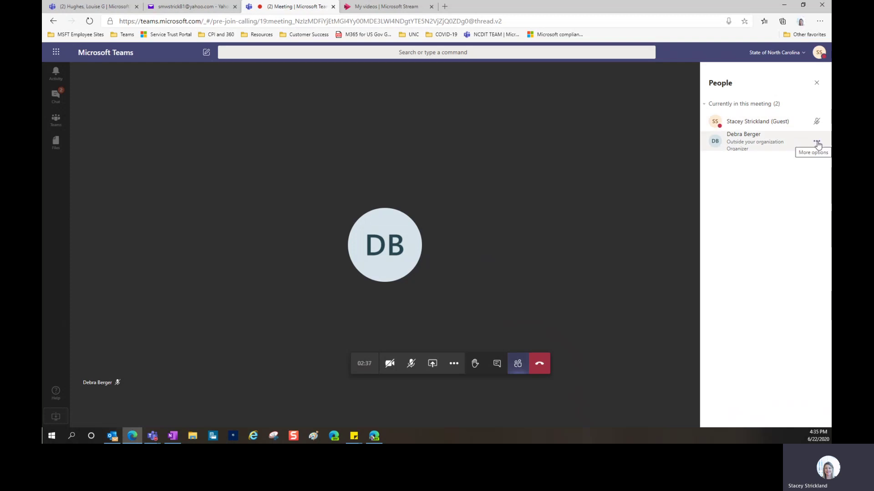
click(817, 143)
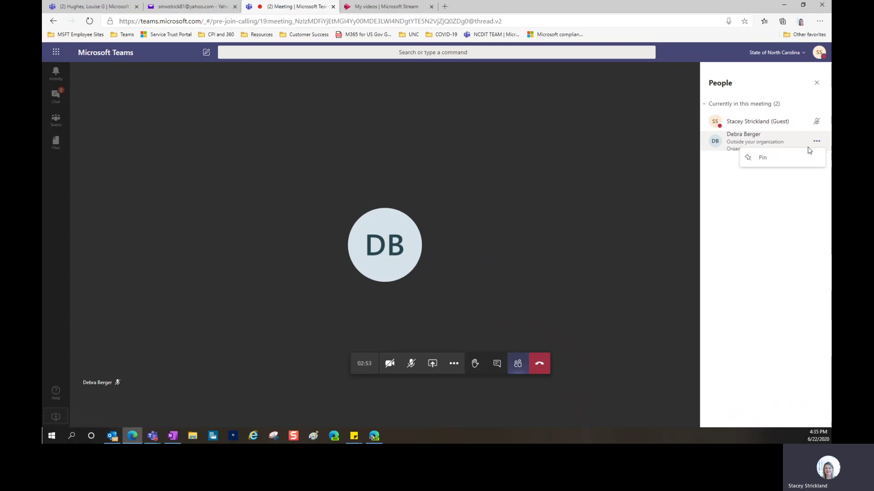
click(816, 83)
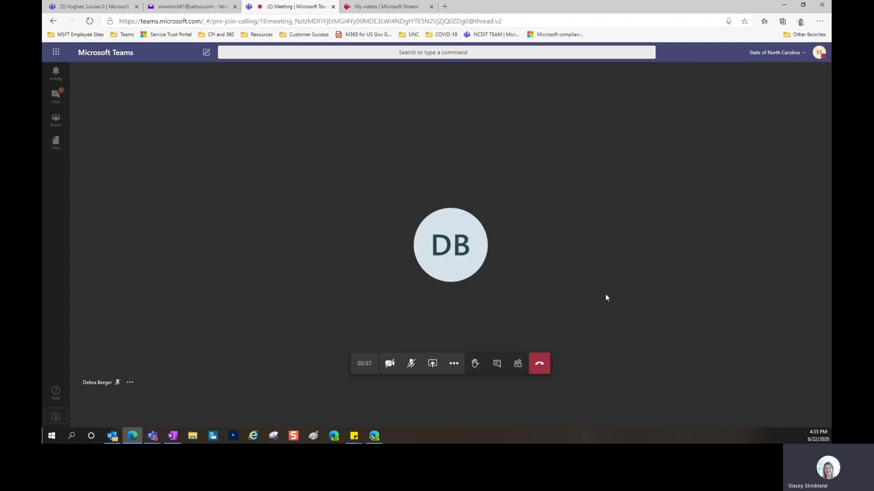
Step: Leave the meeting and switch to the Microsoft Teams desktop app
click(540, 366)
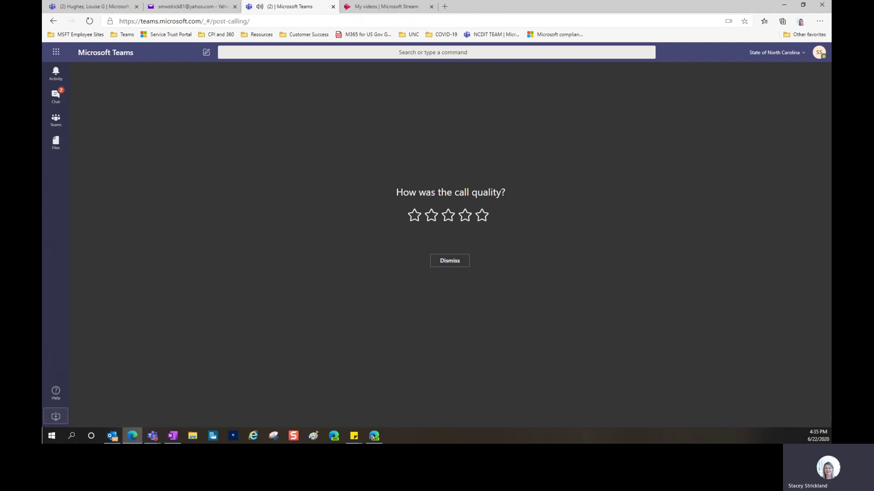
click(152, 436)
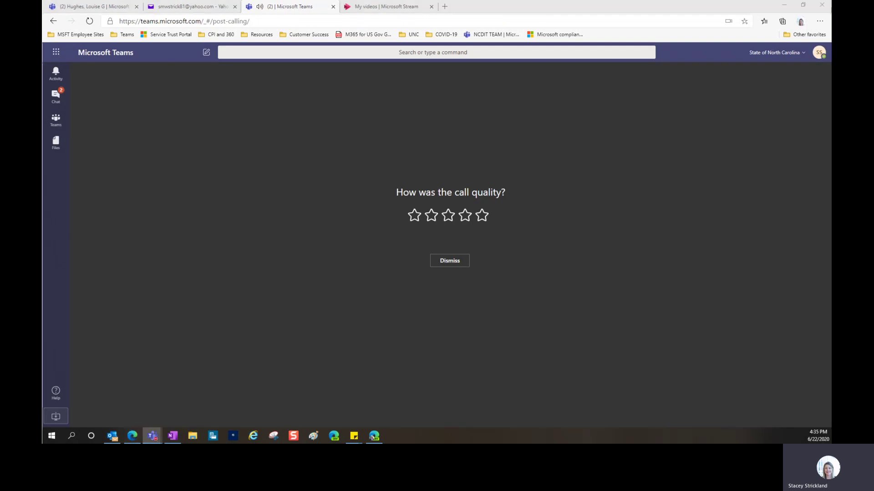